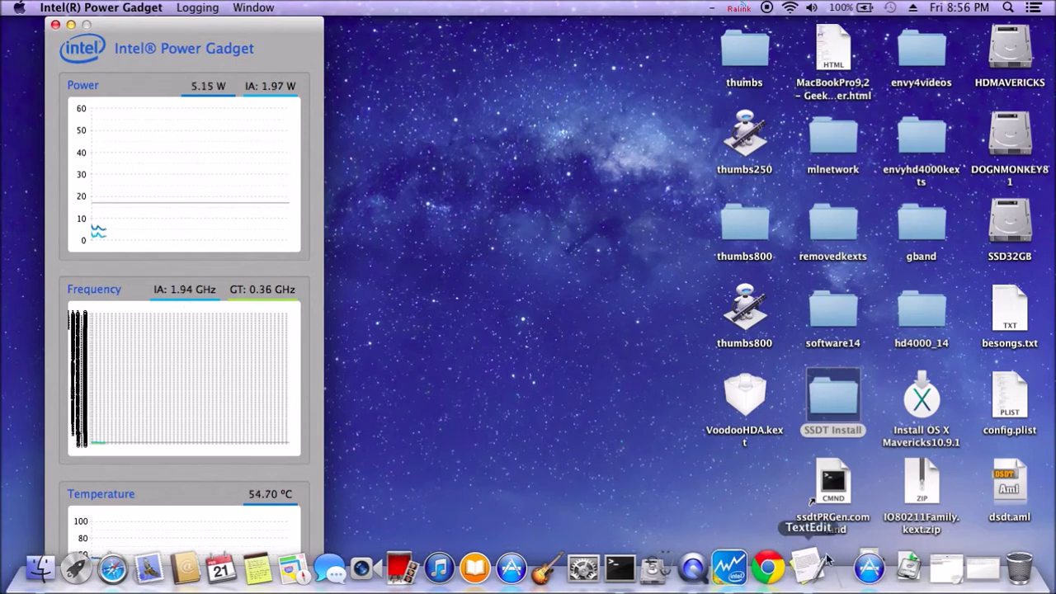
- Launch Console from the Utilities folder via the Dock's Applications stack
left_click(864, 563)
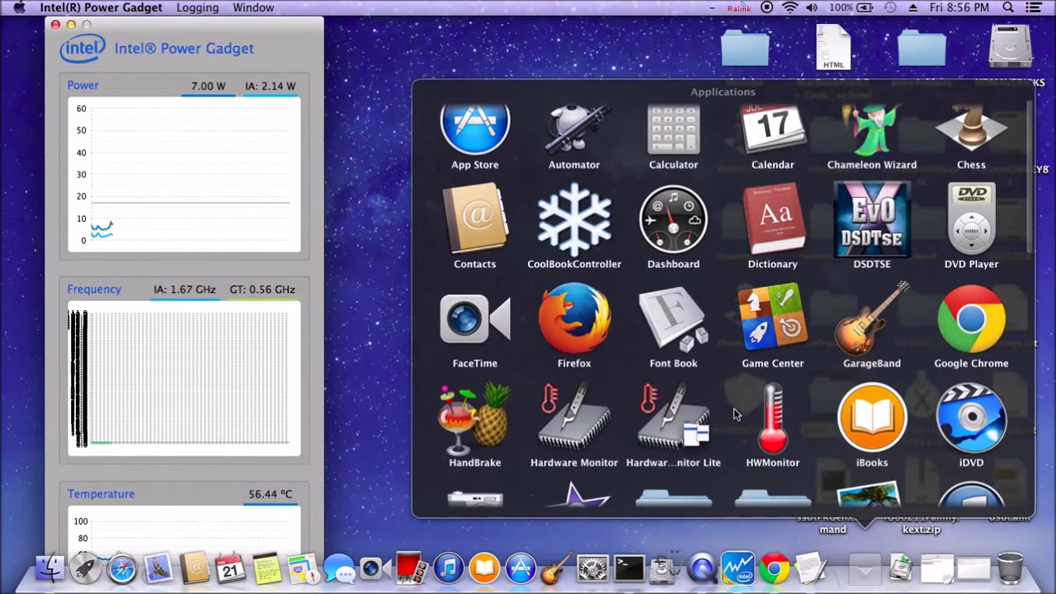
scroll(737, 421, "down", 2)
scroll(737, 418, "down", 10)
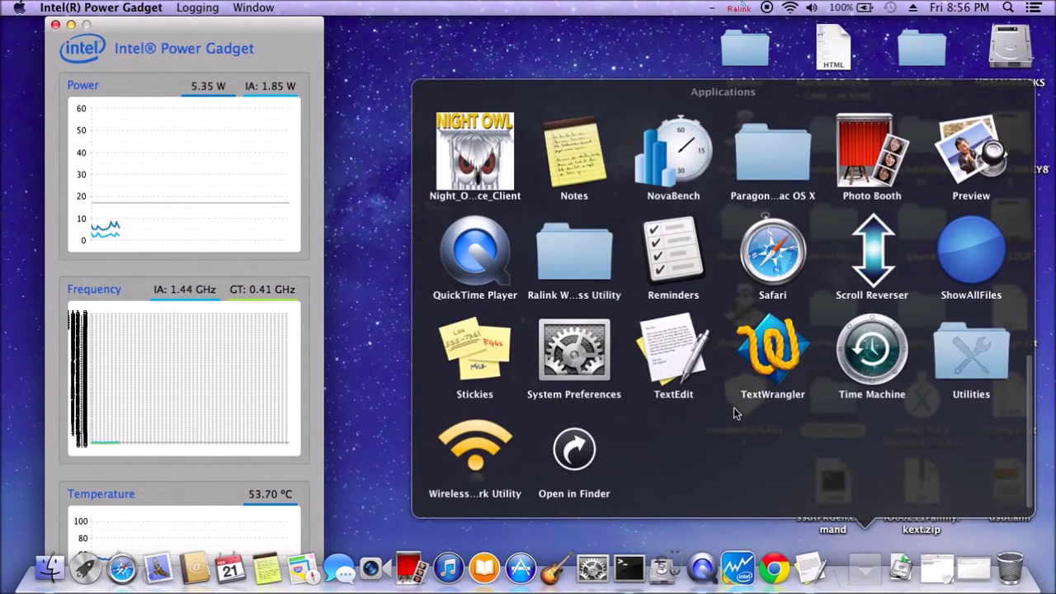
left_click(965, 375)
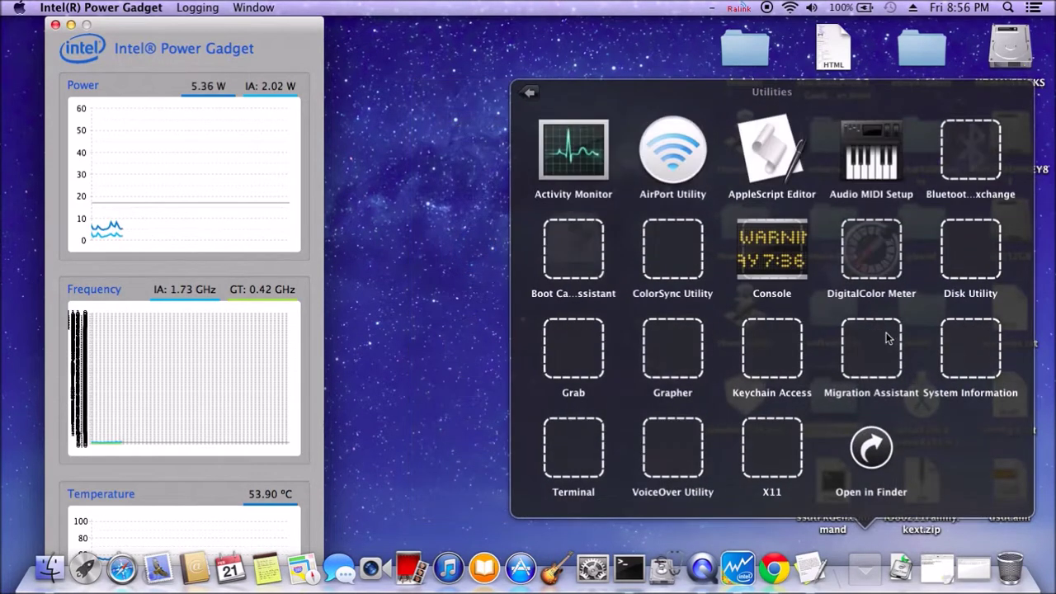
left_click(767, 268)
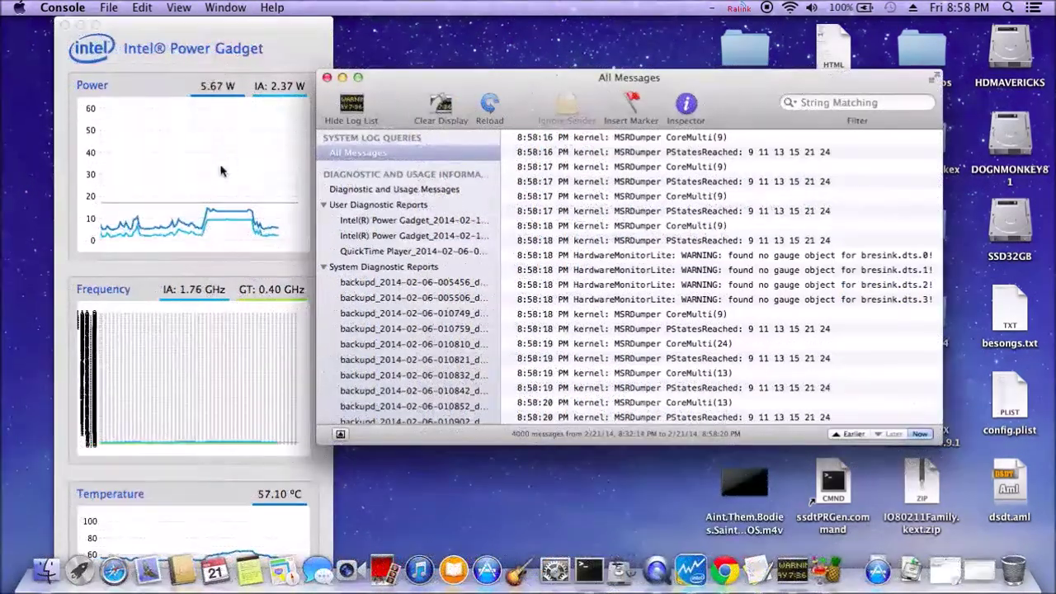
- Show About This Mac (OS X 10.9.1, 1.7 GHz Core i5, 8 GB) and open the More Info overview
left_click(19, 8)
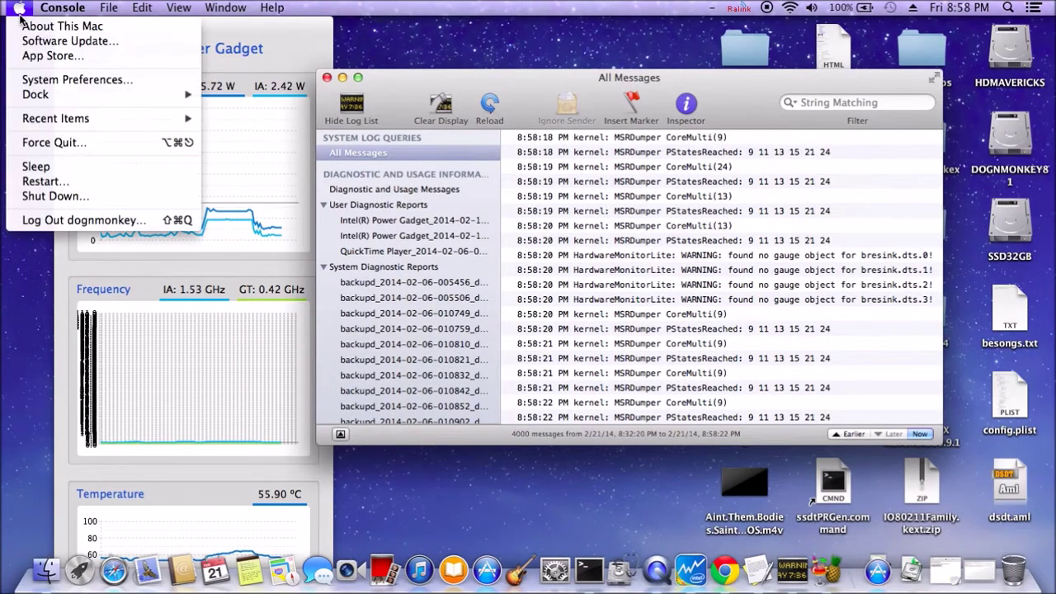
left_click(23, 29)
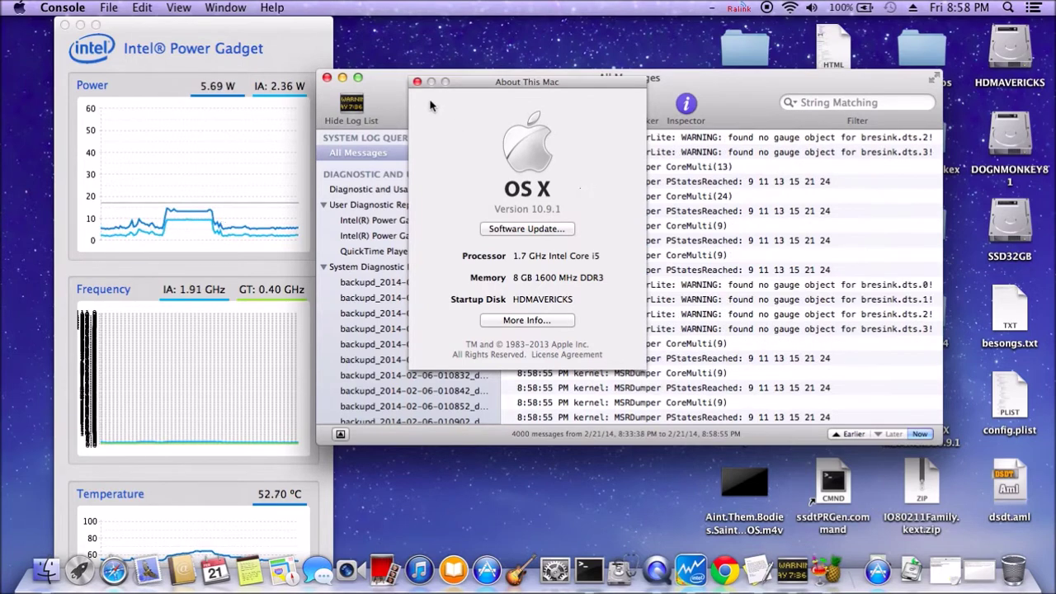
left_click(528, 321)
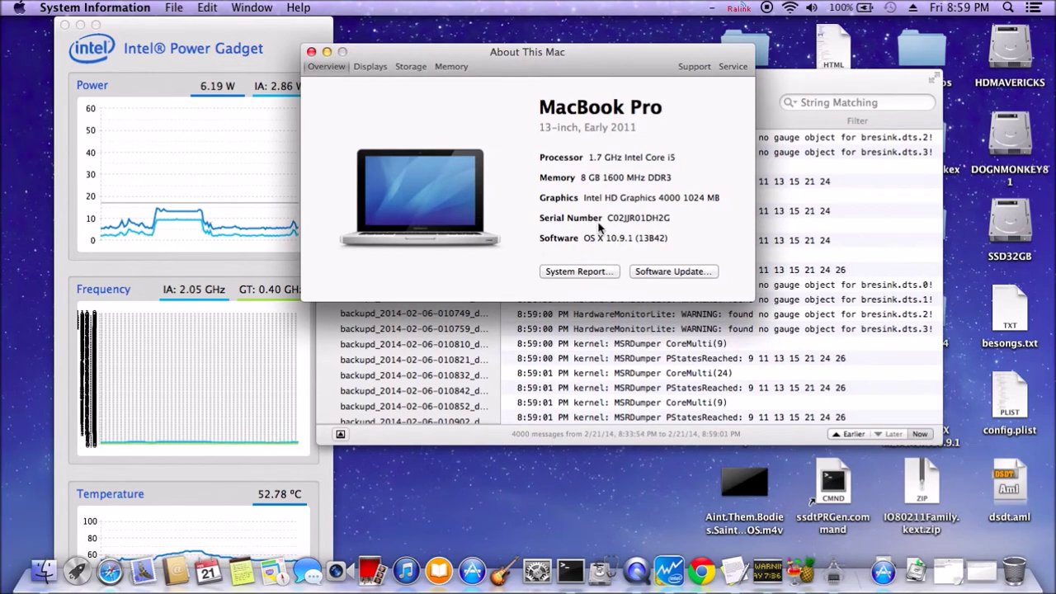
- Open the System Report's Audio section listing headphones, microphones and HDMI out, then bring up System Preferences
left_click(590, 273)
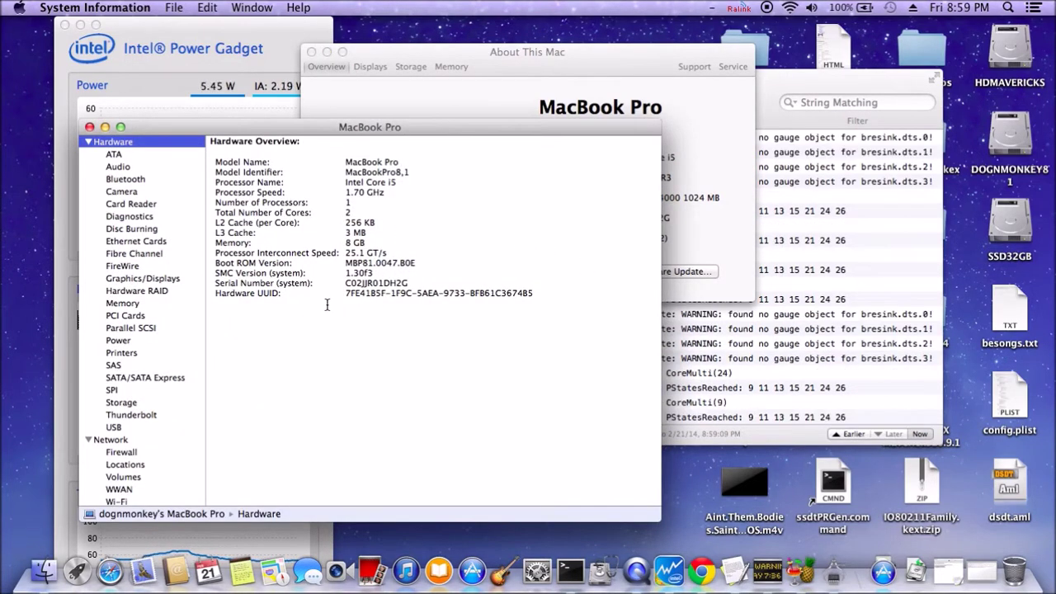
left_click(120, 168)
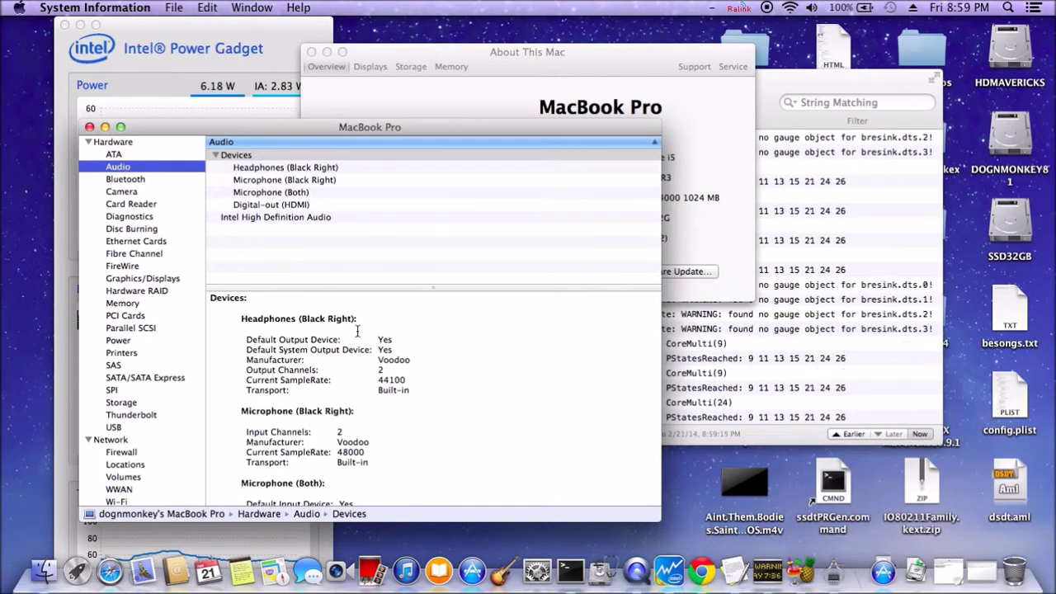
left_click(542, 559)
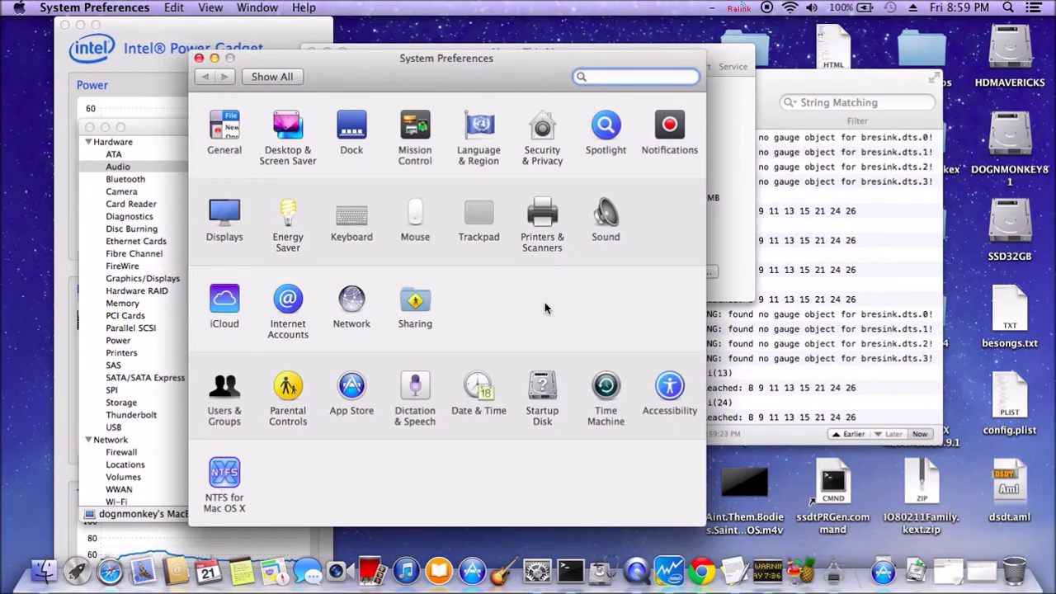
- Set the sound output device to Digital-out (HDMI), then close the Sound pane
left_click(601, 215)
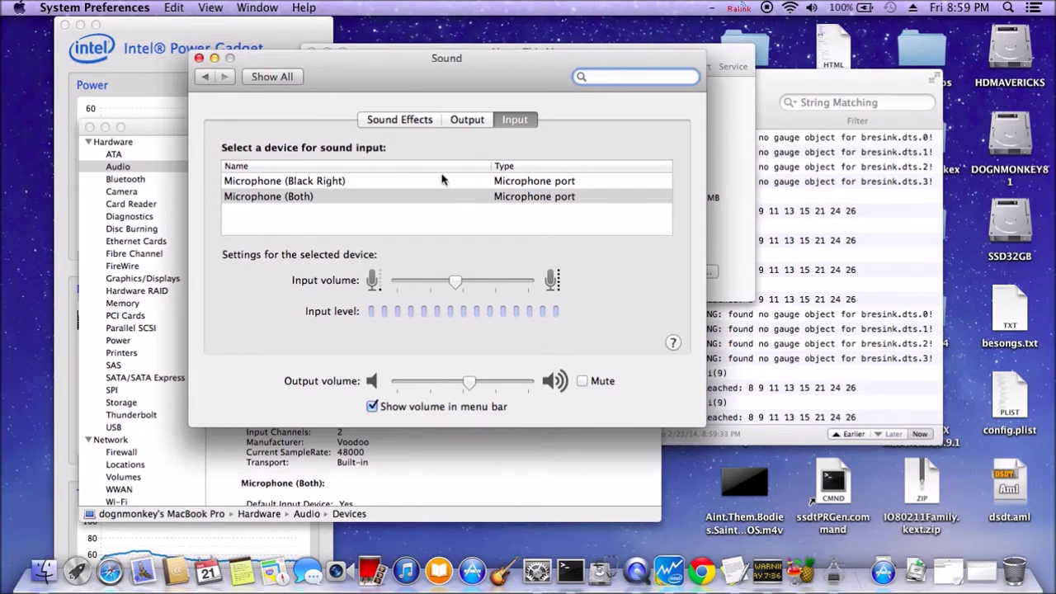
left_click(468, 119)
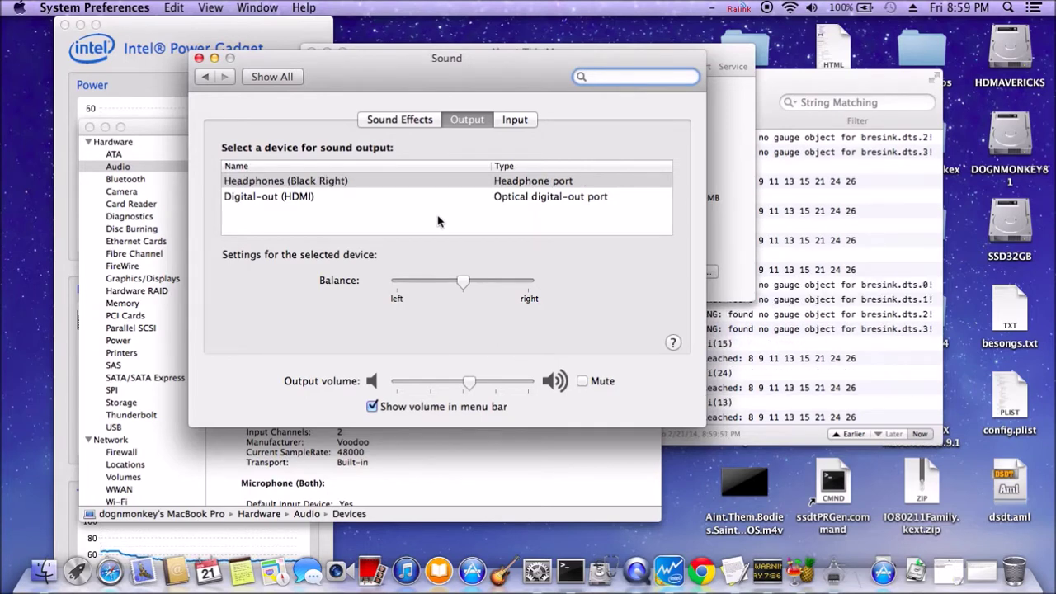
left_click(295, 195)
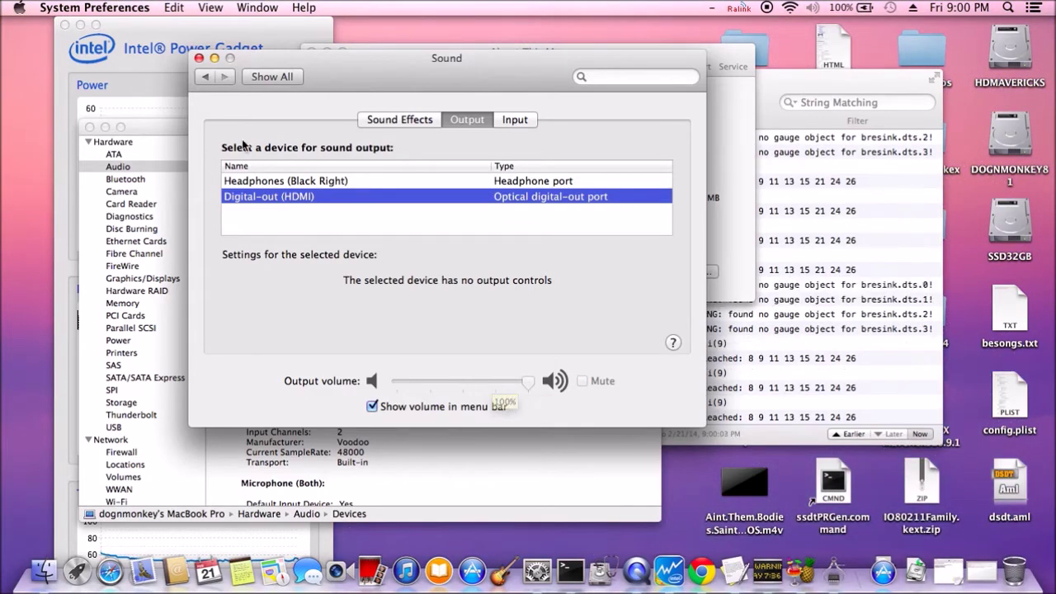
left_click(198, 59)
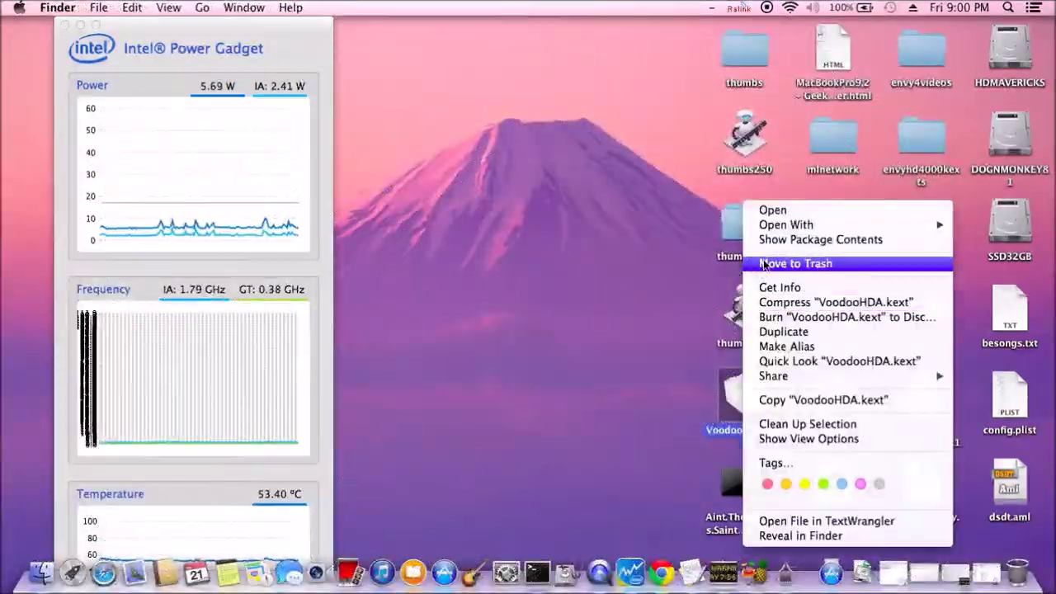
- Open VoodooHDA.kext's package Contents and its Info.plist in TextWrangler
left_click(781, 247)
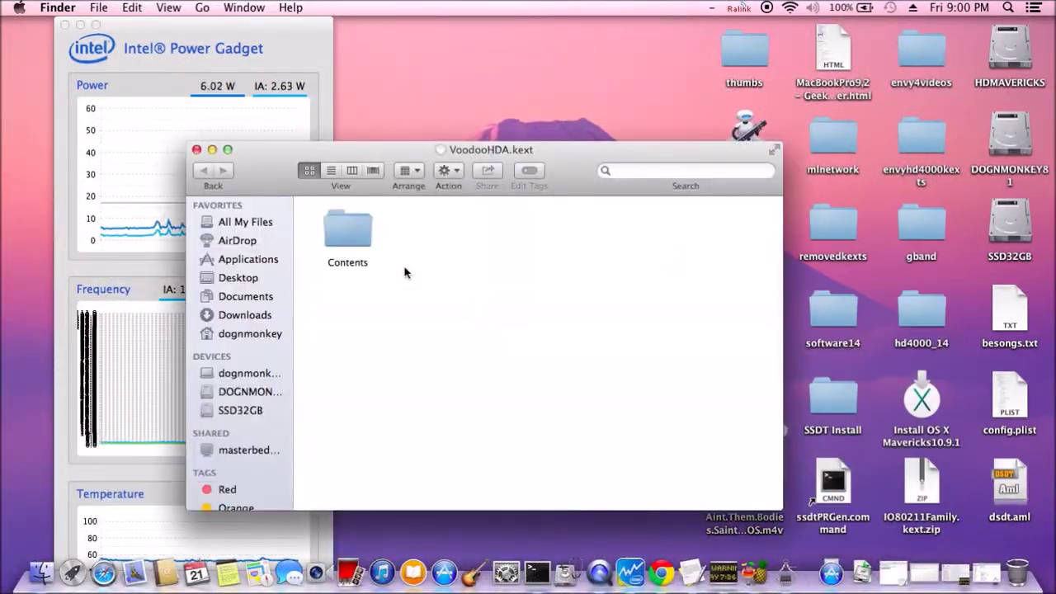
double_click(357, 237)
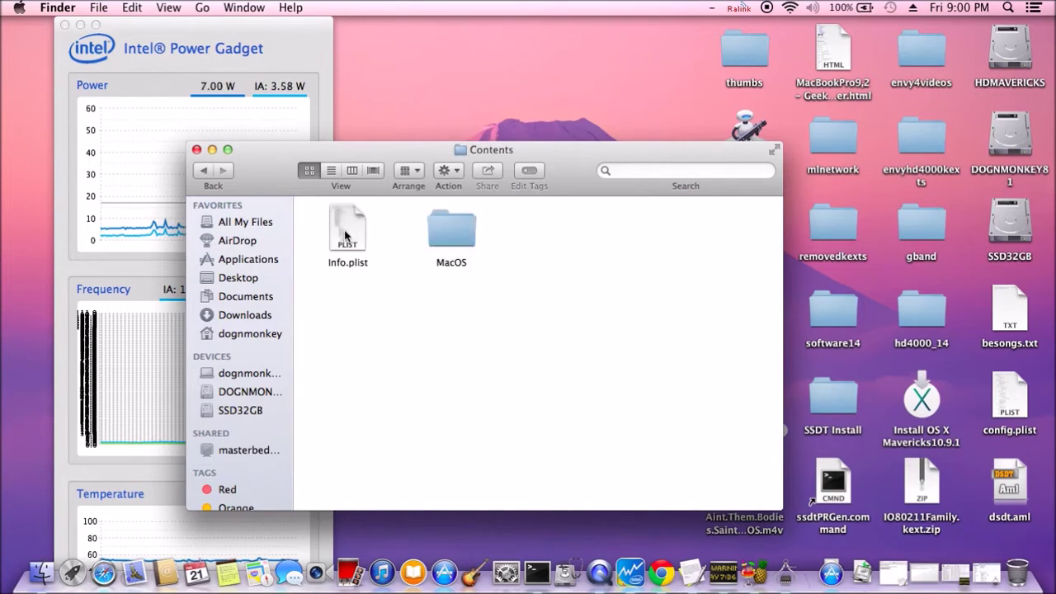
left_click(346, 236)
double_click(346, 236)
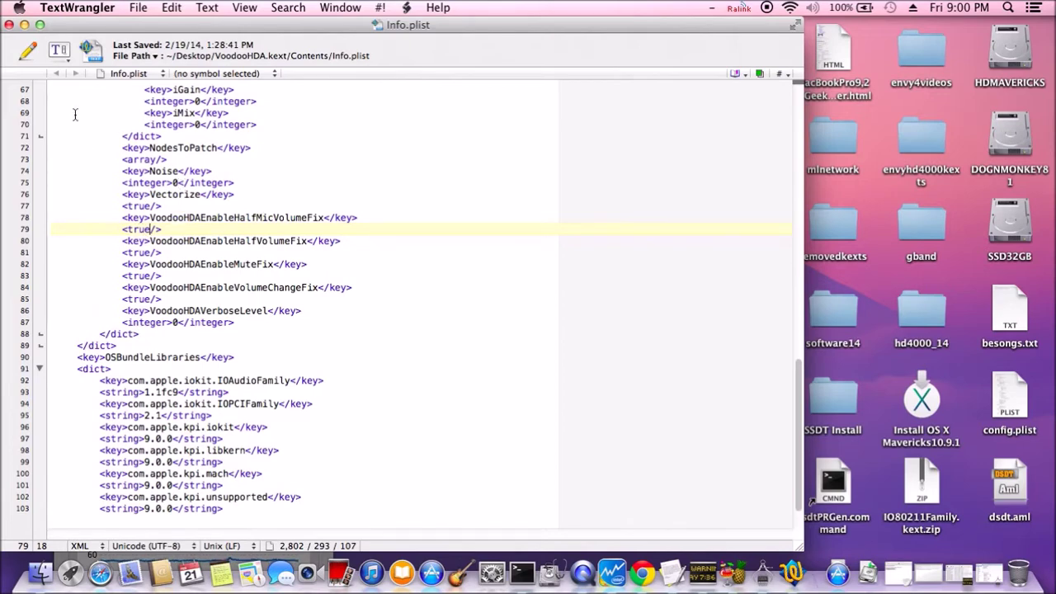
- Close Info.plist and reopen the Mac overview and full System Report
left_click(10, 26)
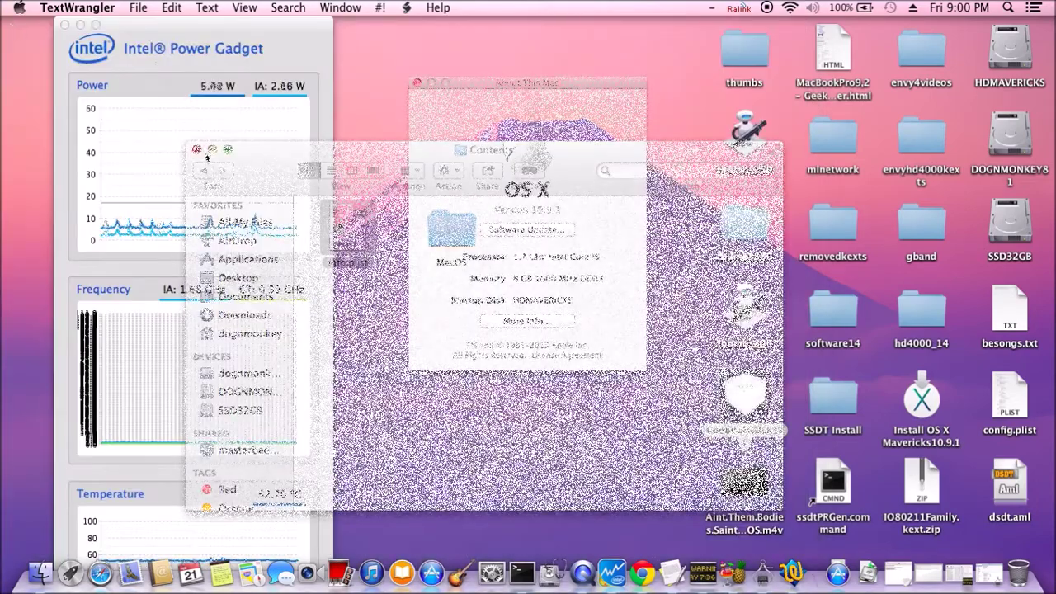
left_click(512, 320)
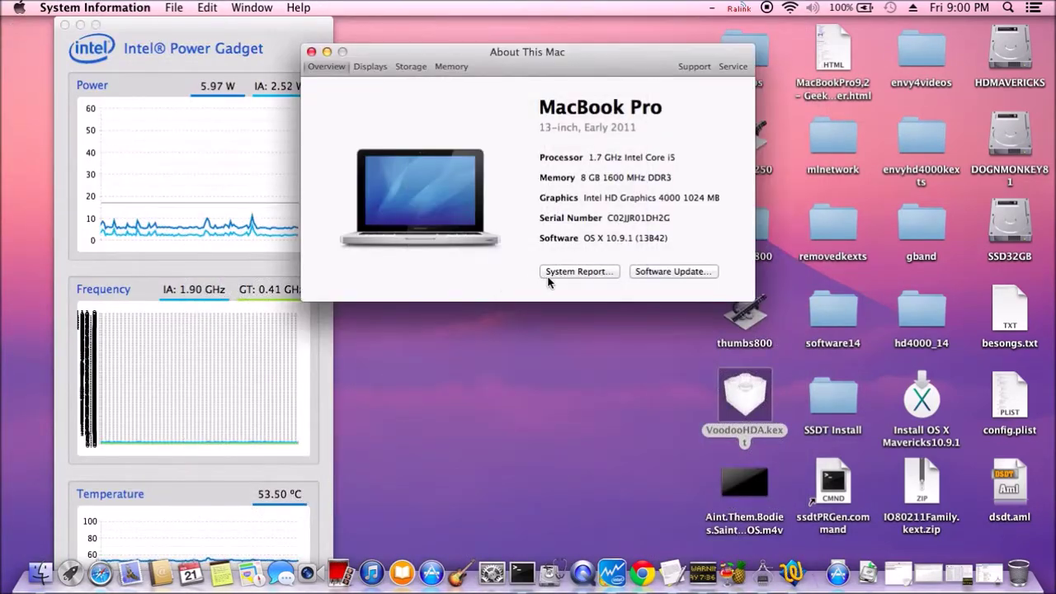
left_click(563, 274)
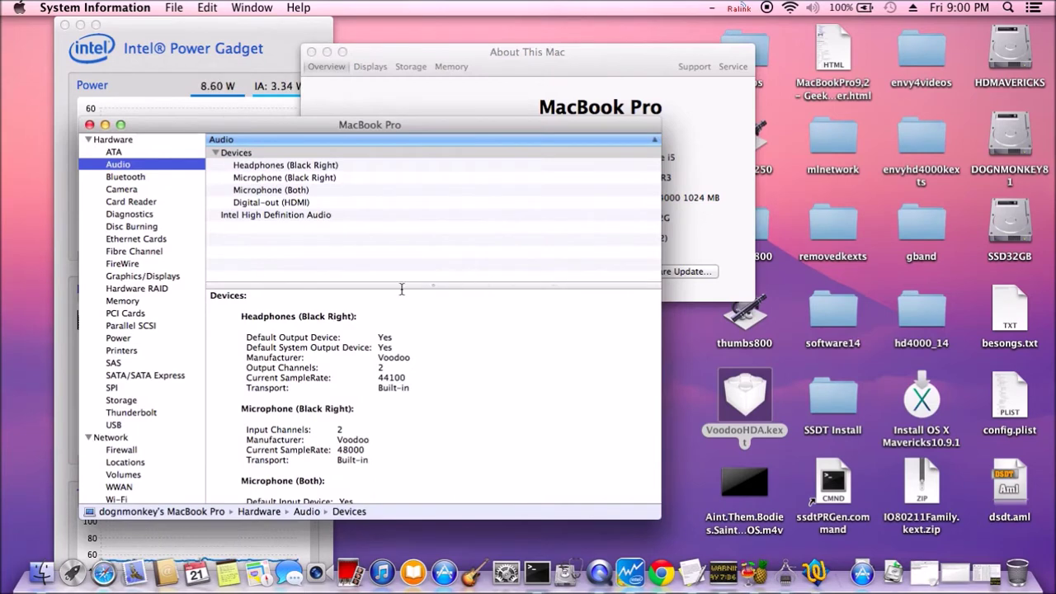
left_click(532, 49)
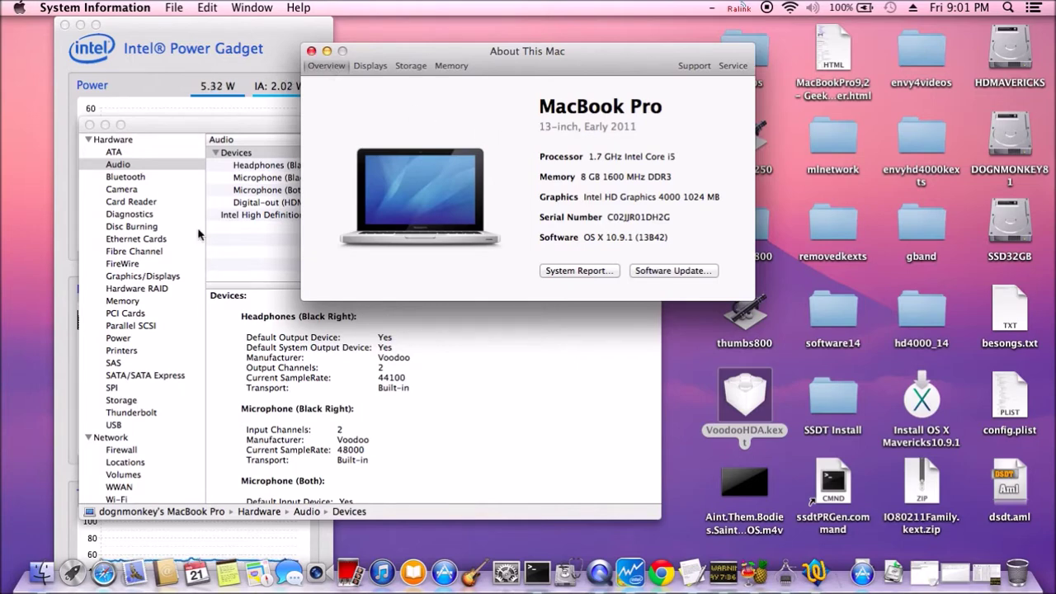
left_click(211, 128)
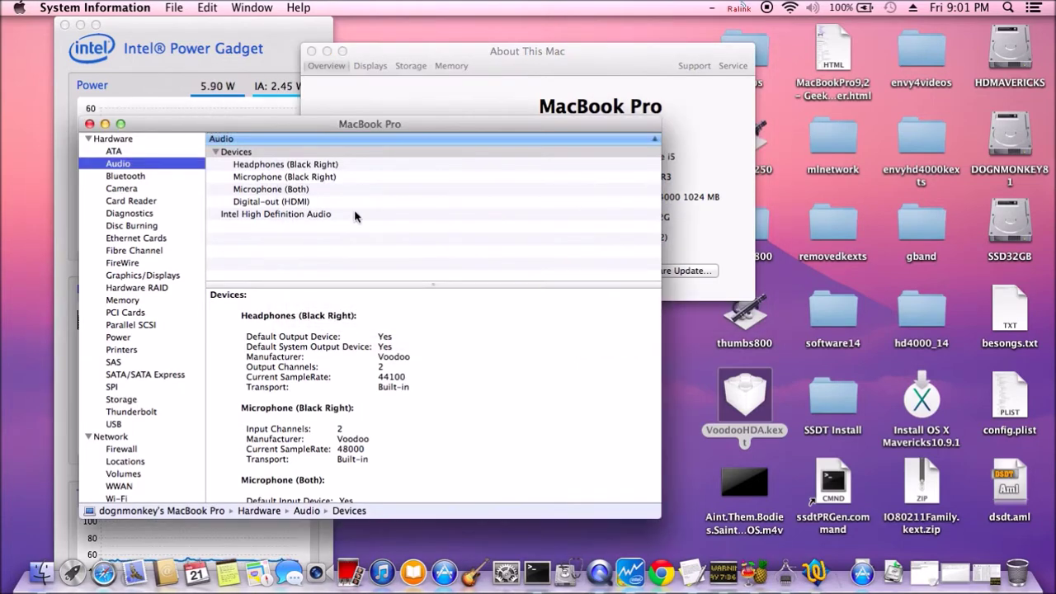
- Review Bluetooth, Camera, Card Reader, Ethernet and Graphics/Displays (HD Graphics 4000, 1366×768) reports
left_click(148, 177)
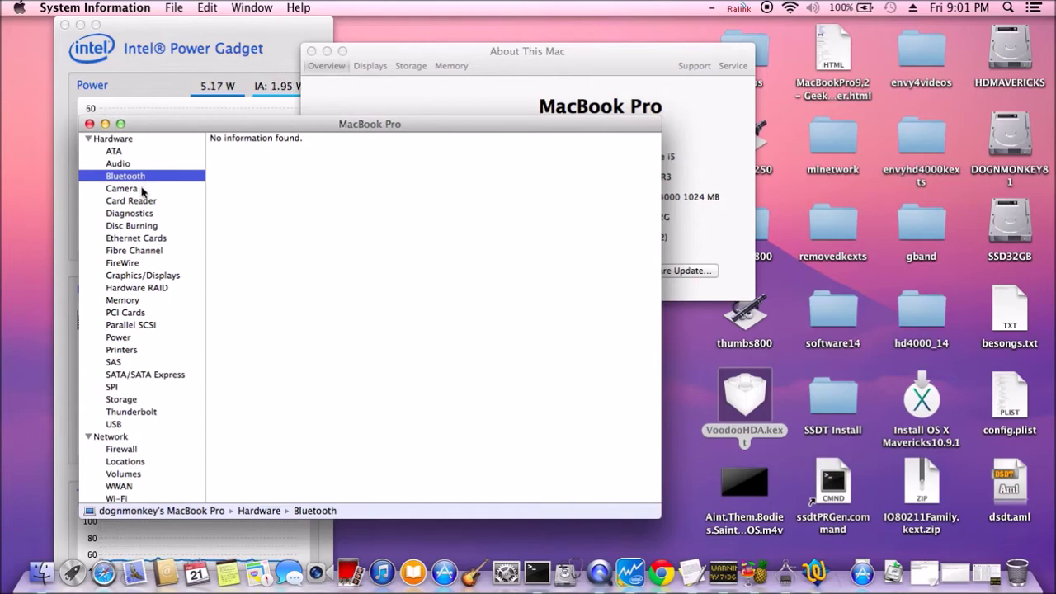
left_click(141, 192)
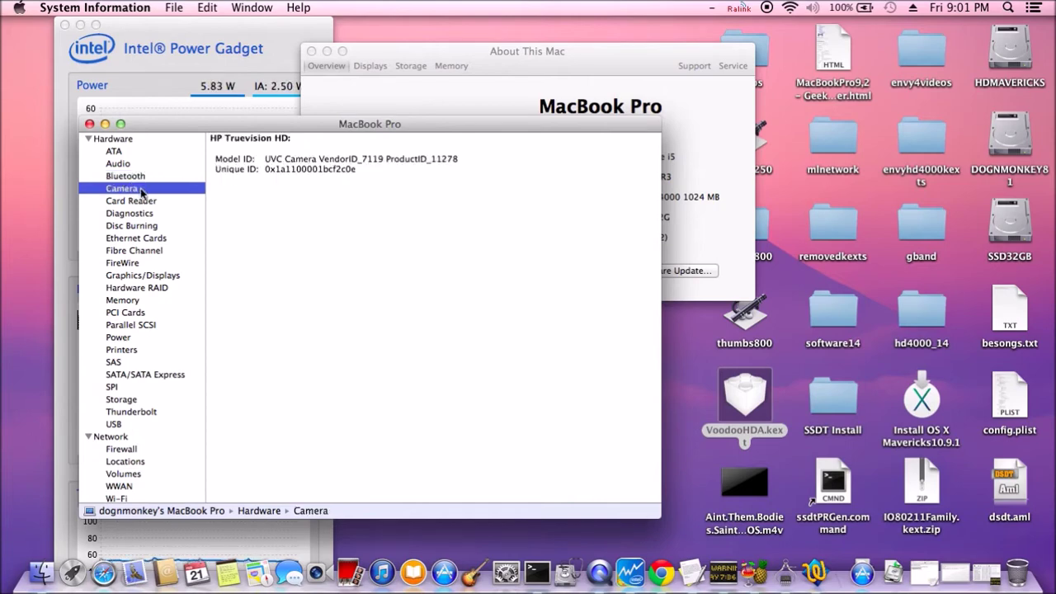
left_click(141, 202)
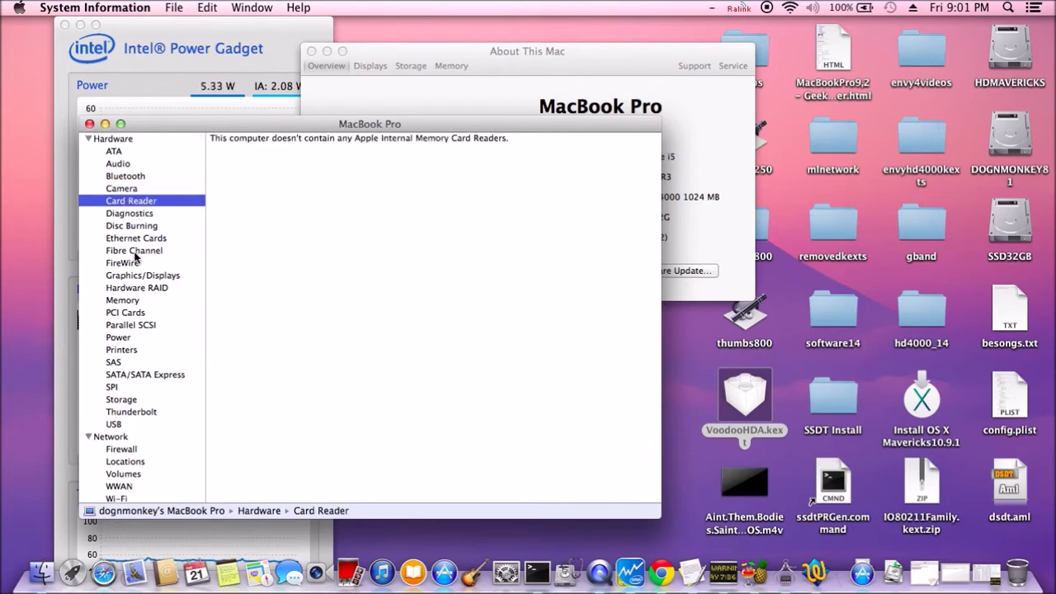
left_click(143, 240)
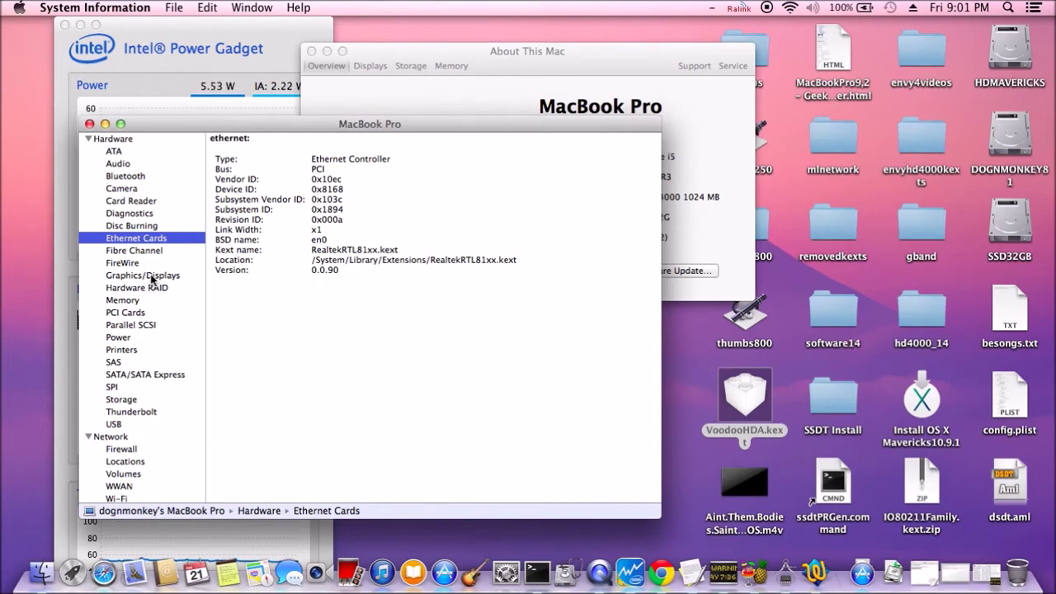
left_click(150, 277)
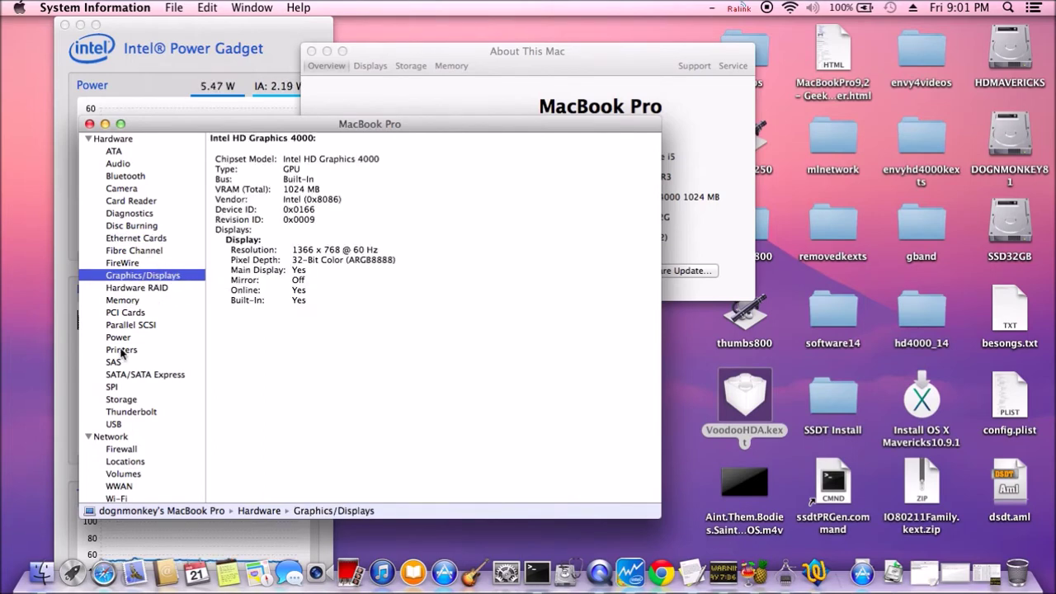
left_click(508, 572)
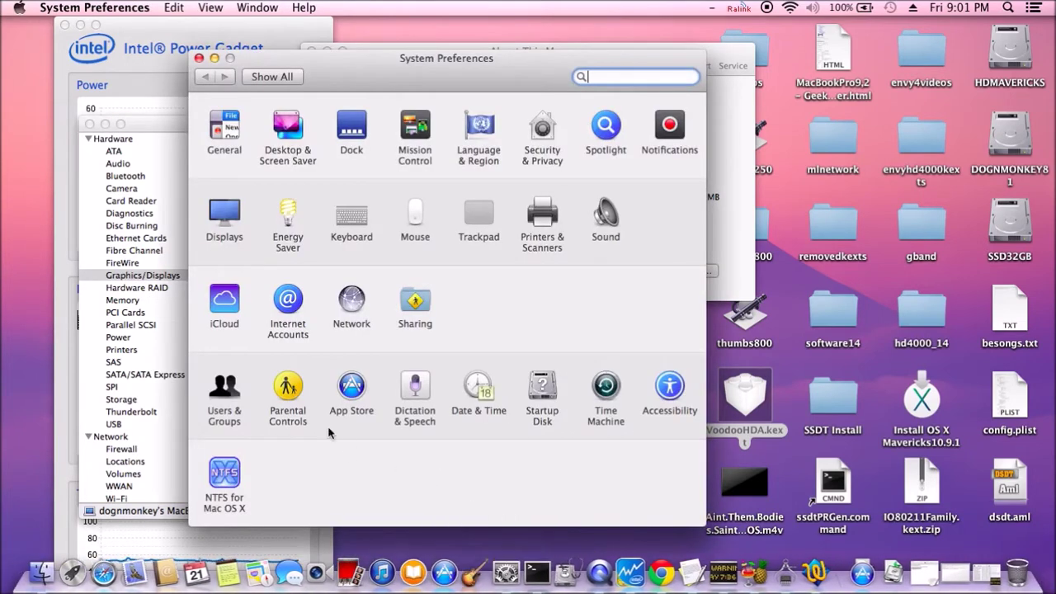
- Lower the built-in display's brightness in Displays, then close the window
left_click(231, 218)
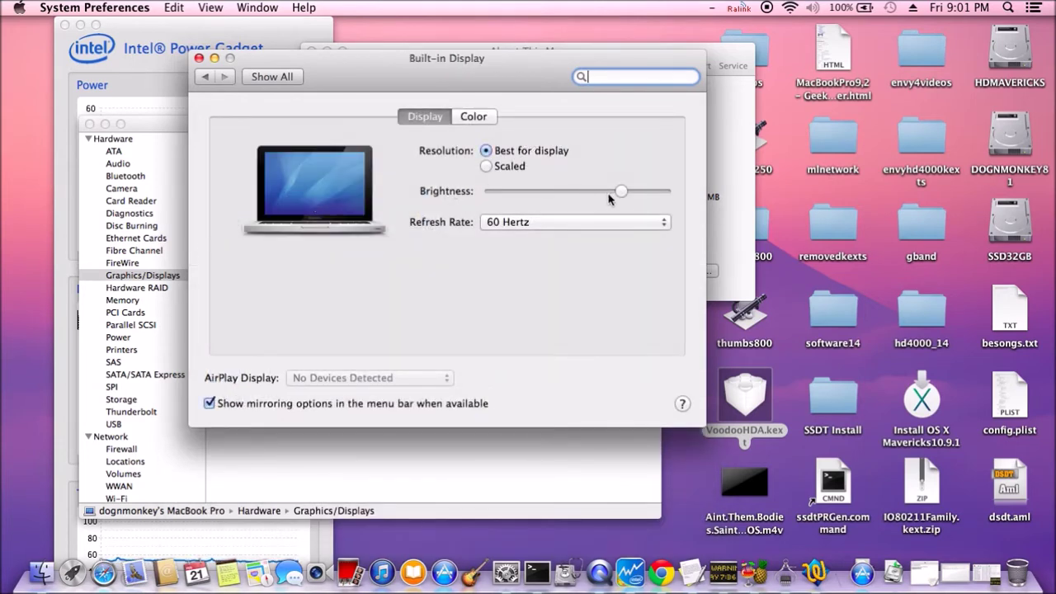
left_click(623, 194)
left_click_drag(623, 194, 512, 192)
left_click(199, 59)
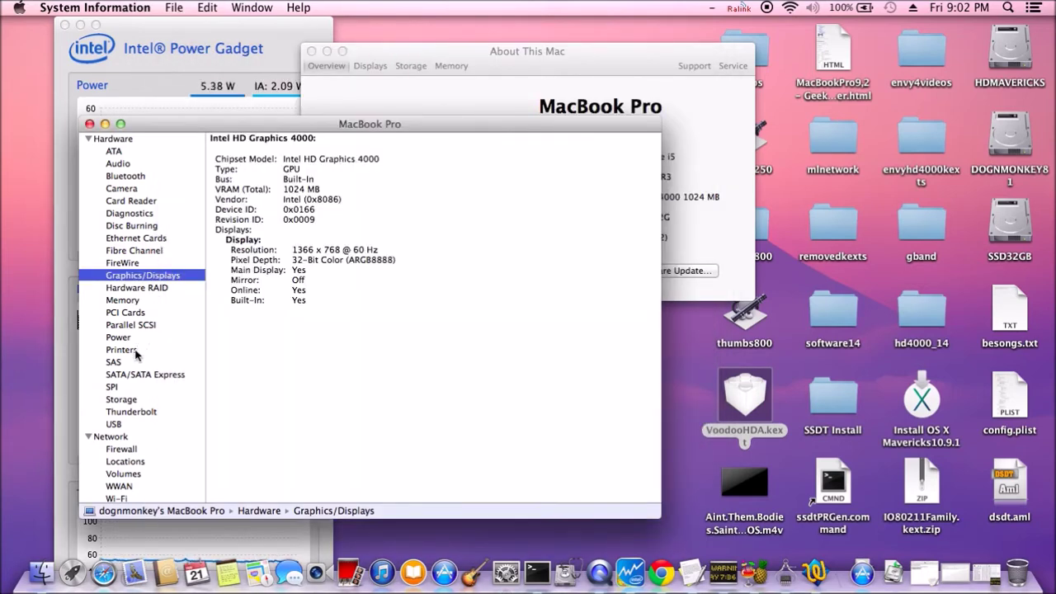
- Inspect the SSD32GB, HDMAVERICKS and DOGNMONKEY81 storage volumes, then show the USB device tree
left_click(119, 401)
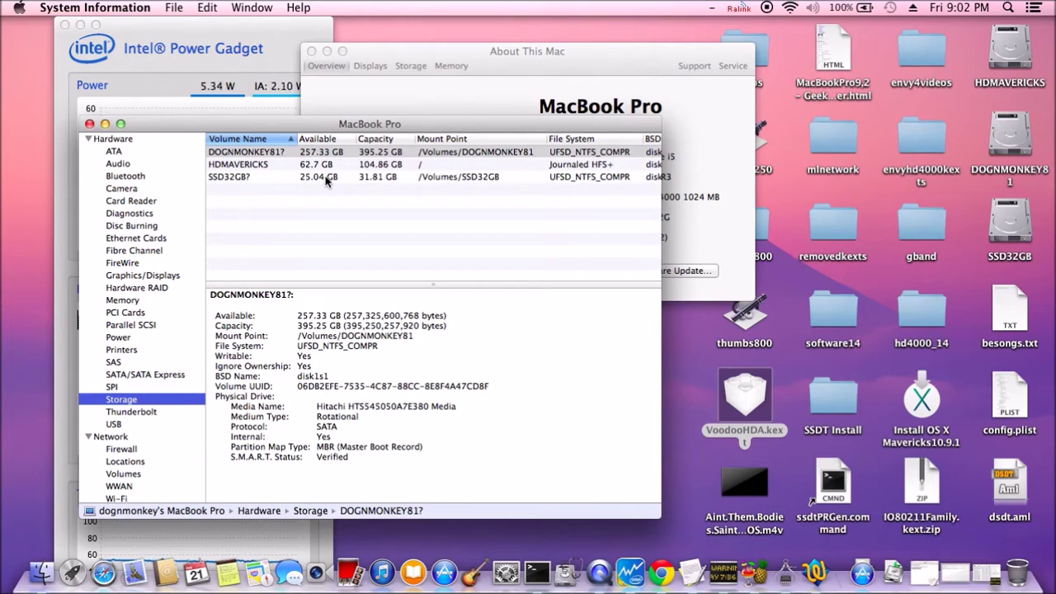
left_click(325, 175)
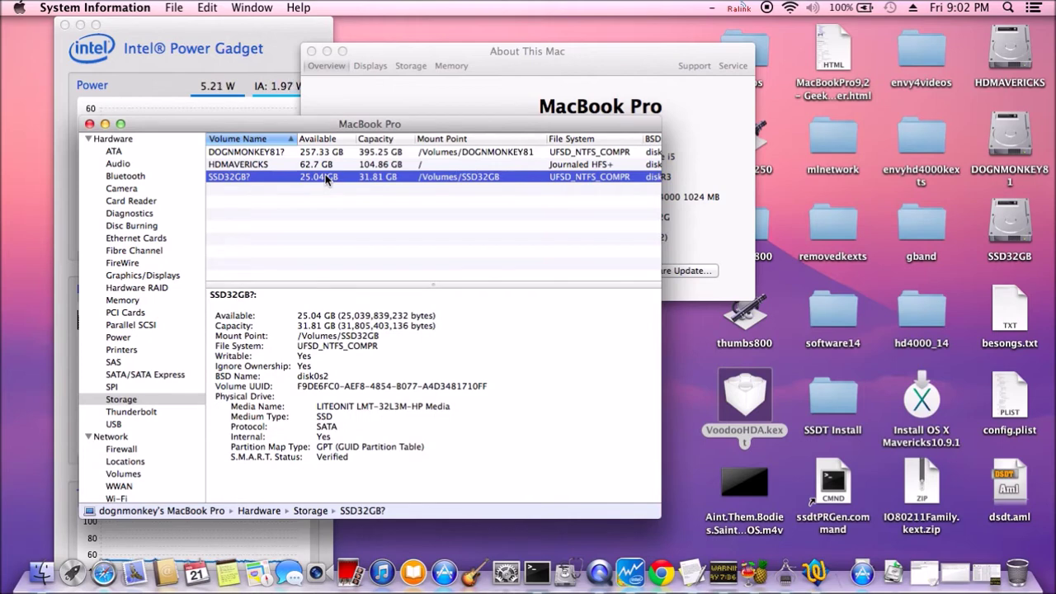
left_click(269, 166)
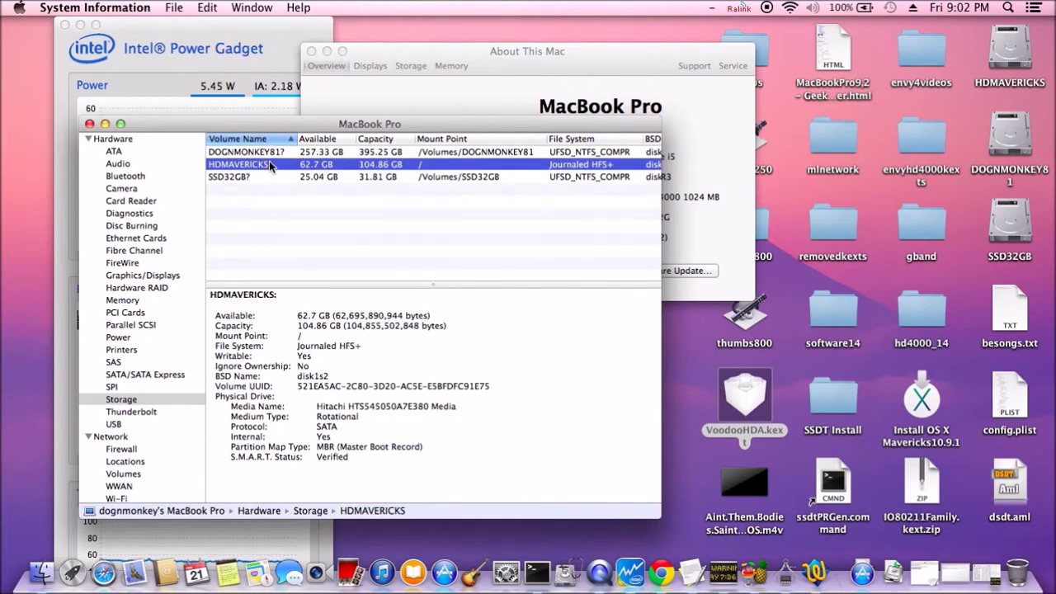
left_click(280, 152)
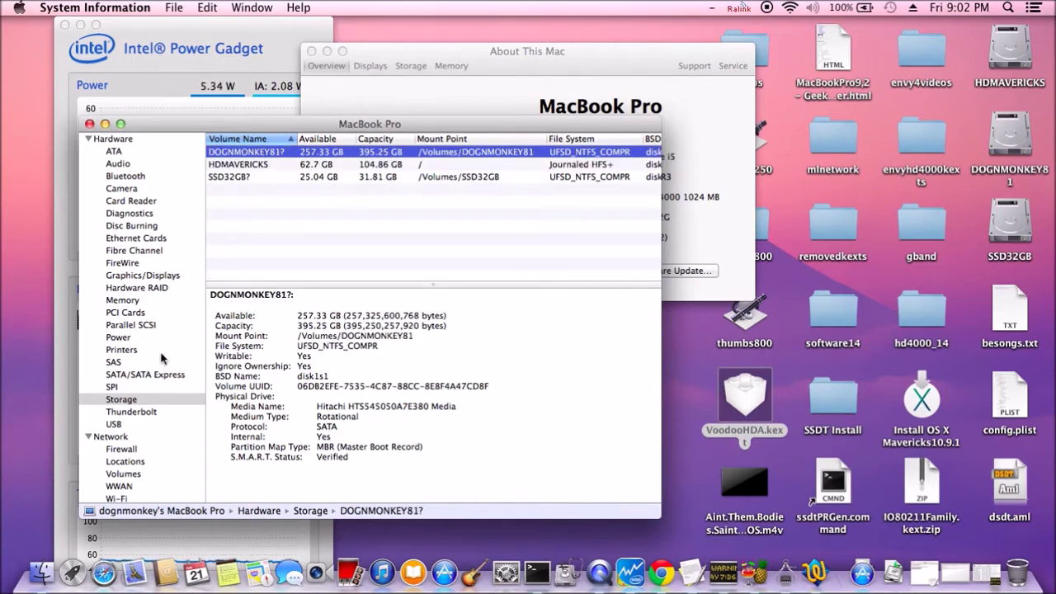
left_click(114, 424)
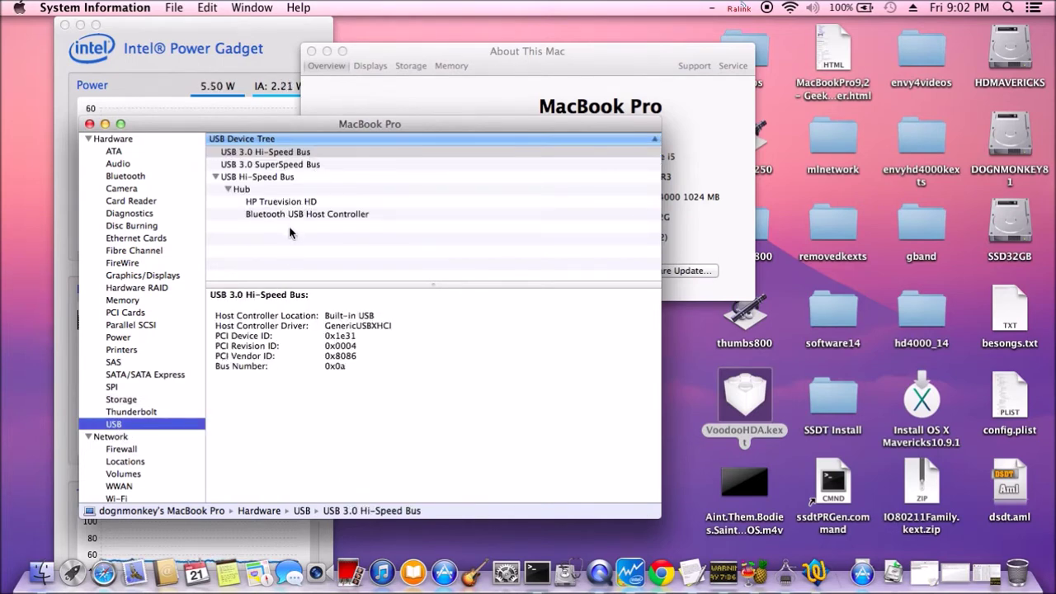
- Inspect HP Truevision HD and Bluetooth USB Host Controller, then show the Atheros 9285 Wi-Fi report
left_click(292, 202)
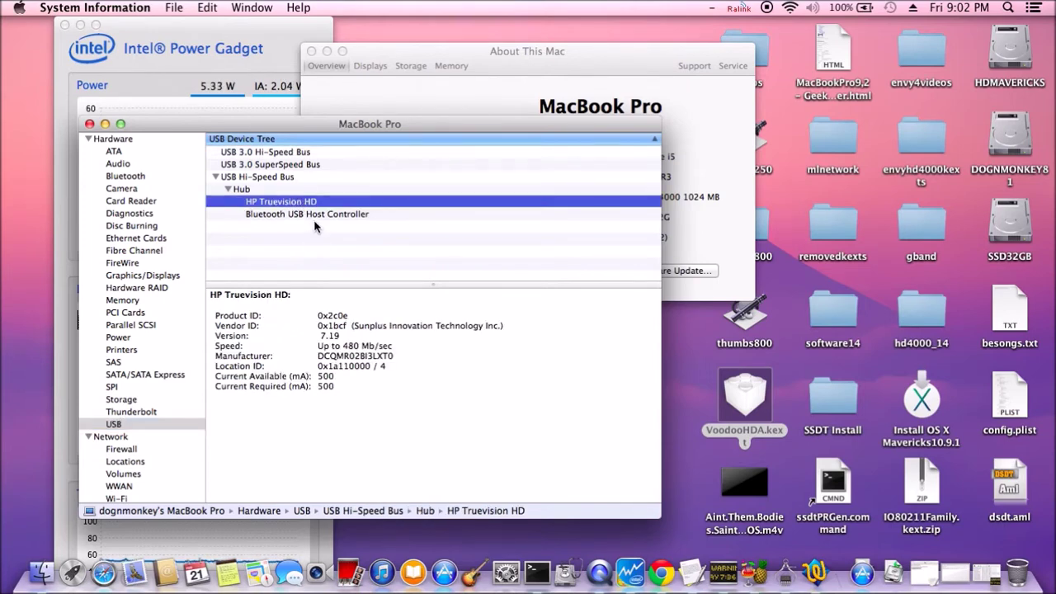
left_click(316, 216)
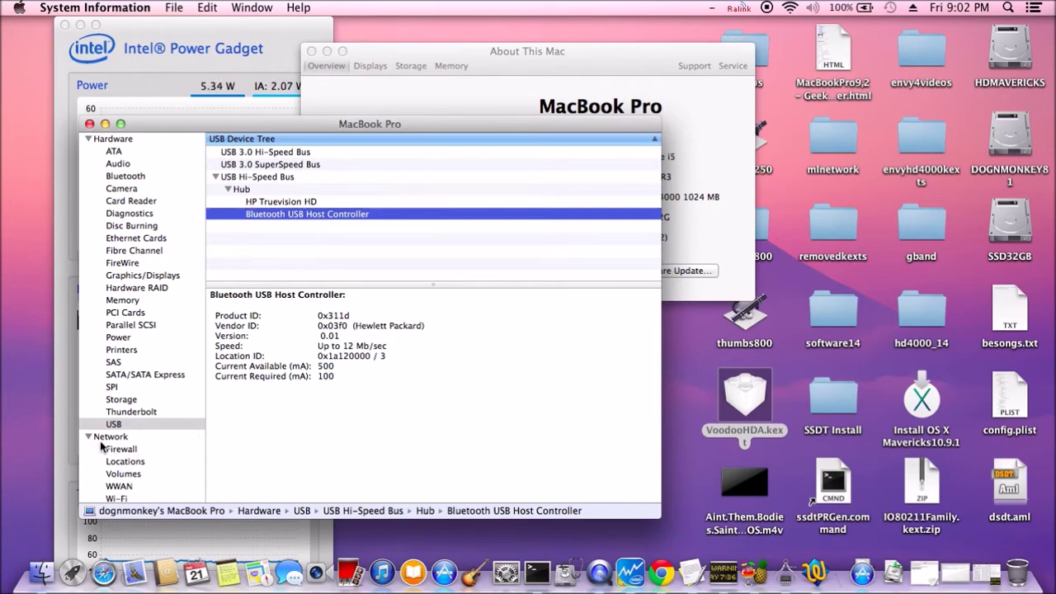
left_click(110, 496)
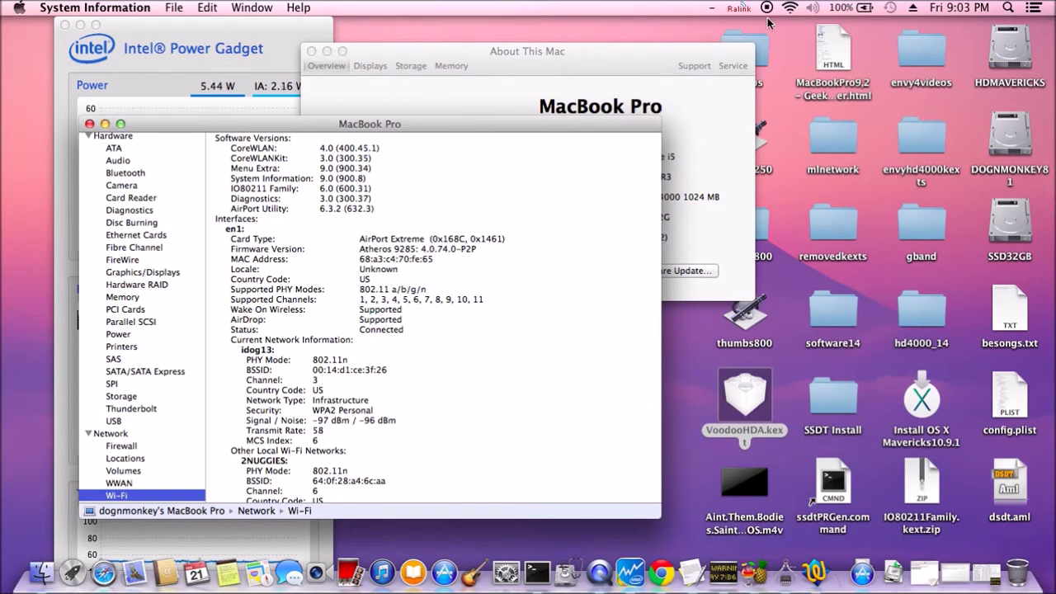
- Highlight the Wi-Fi card's firmware version, MAC address and country code details
left_click(367, 256)
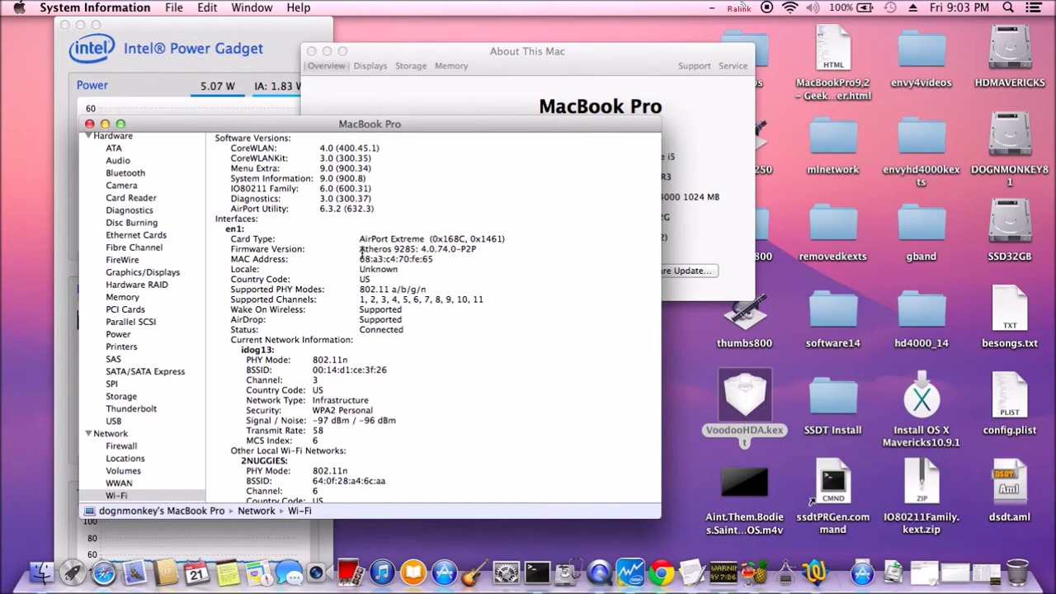
left_click_drag(361, 249, 420, 258)
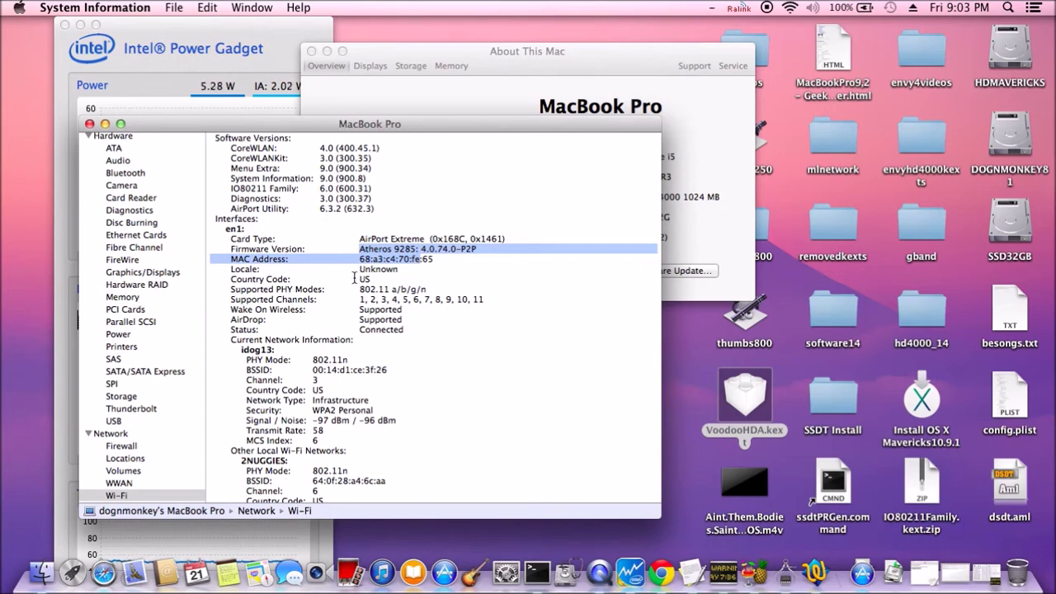
left_click_drag(362, 281, 374, 281)
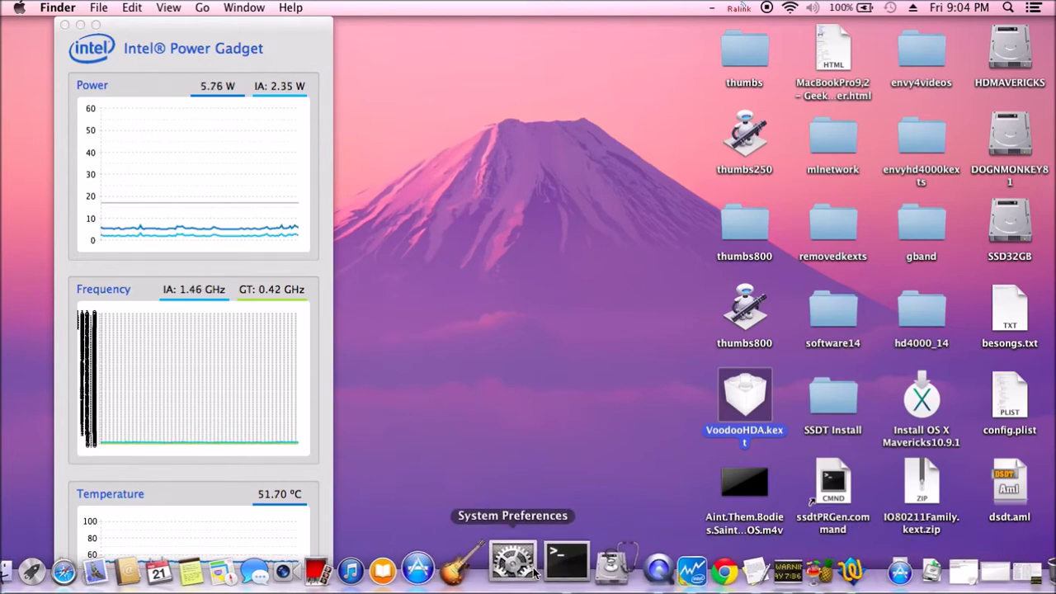
- Open System Preferences from the Dock to set the green tree frog wallpaper
left_click(519, 567)
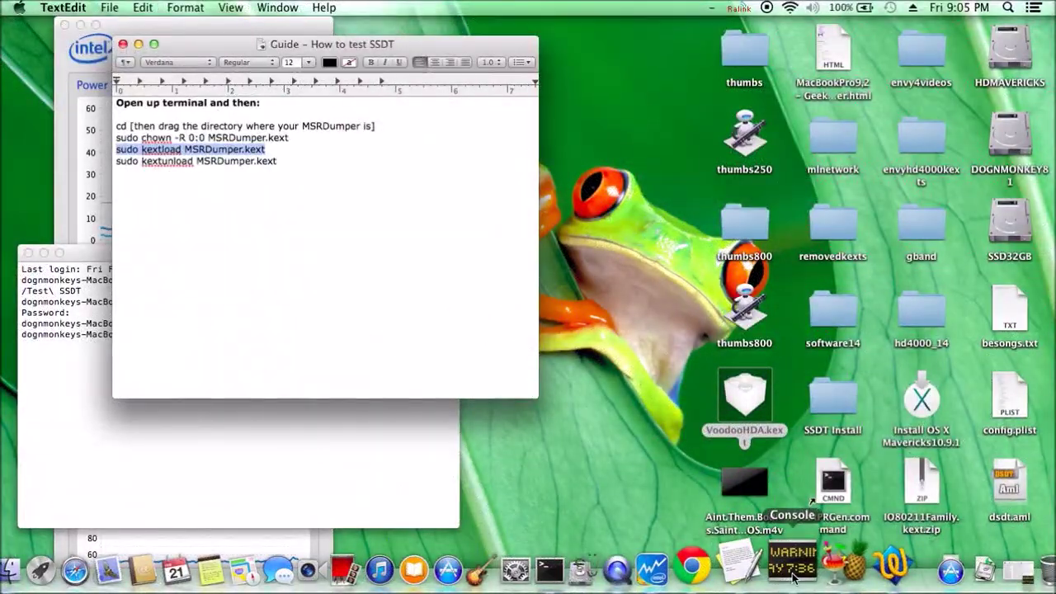
- Read the MSRDumper PStatesReached lines in Console, close it, and return to the SSDT guide
left_click(793, 576)
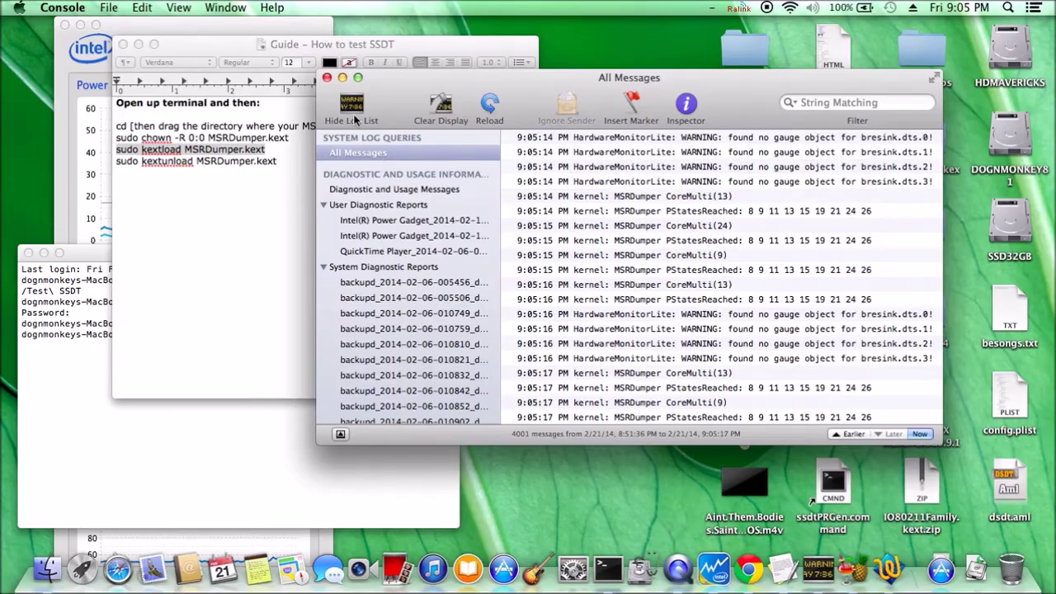
left_click(327, 78)
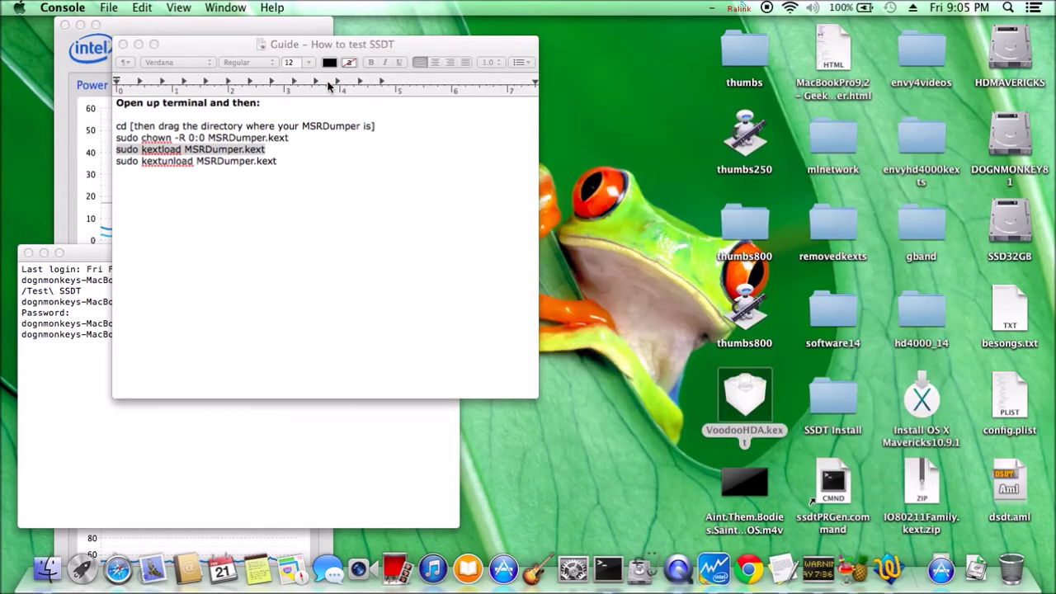
left_click(282, 158)
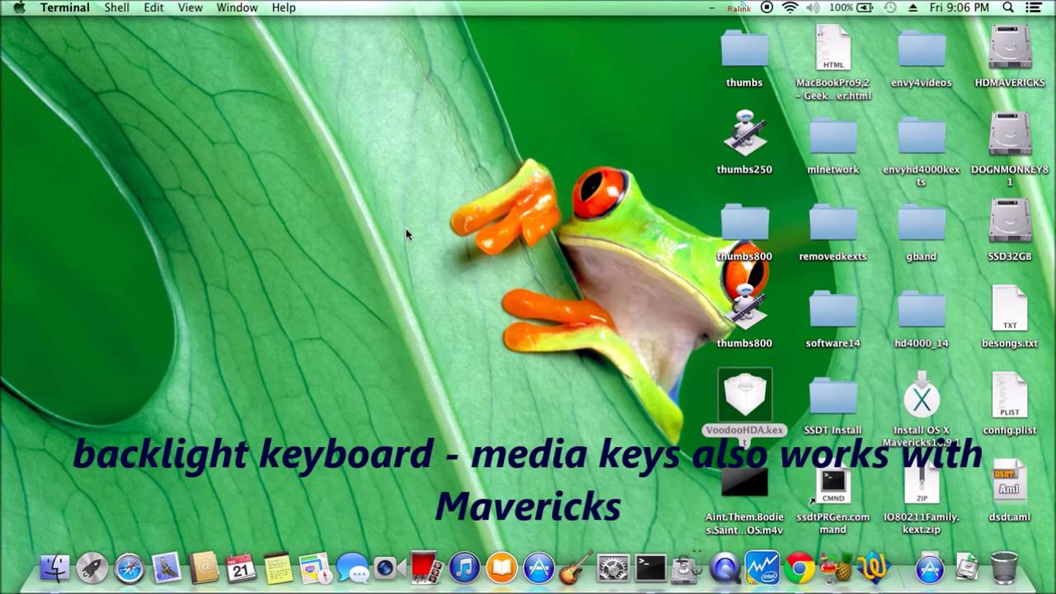
left_click(596, 384)
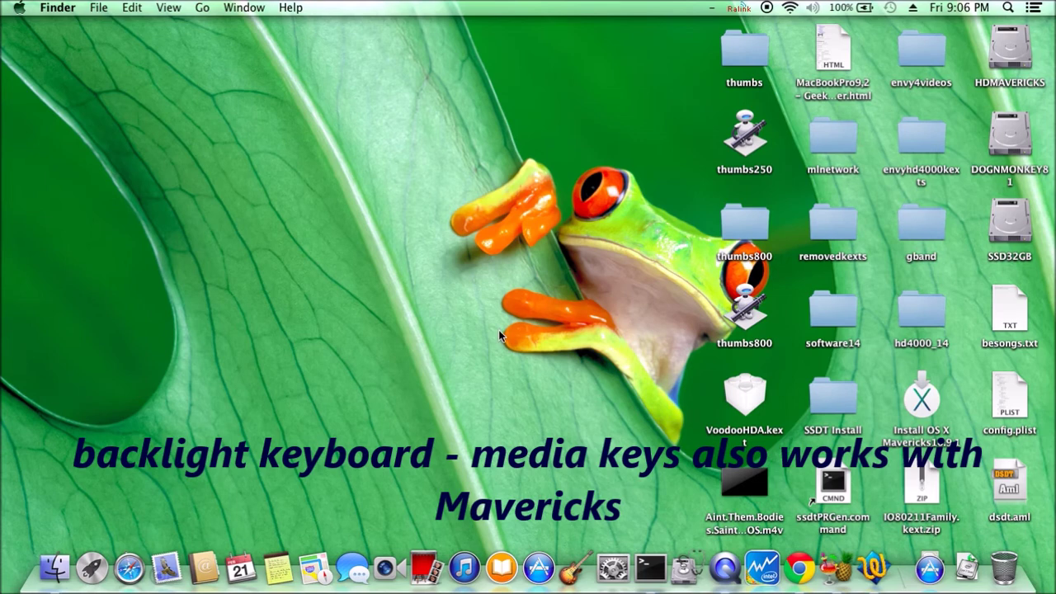